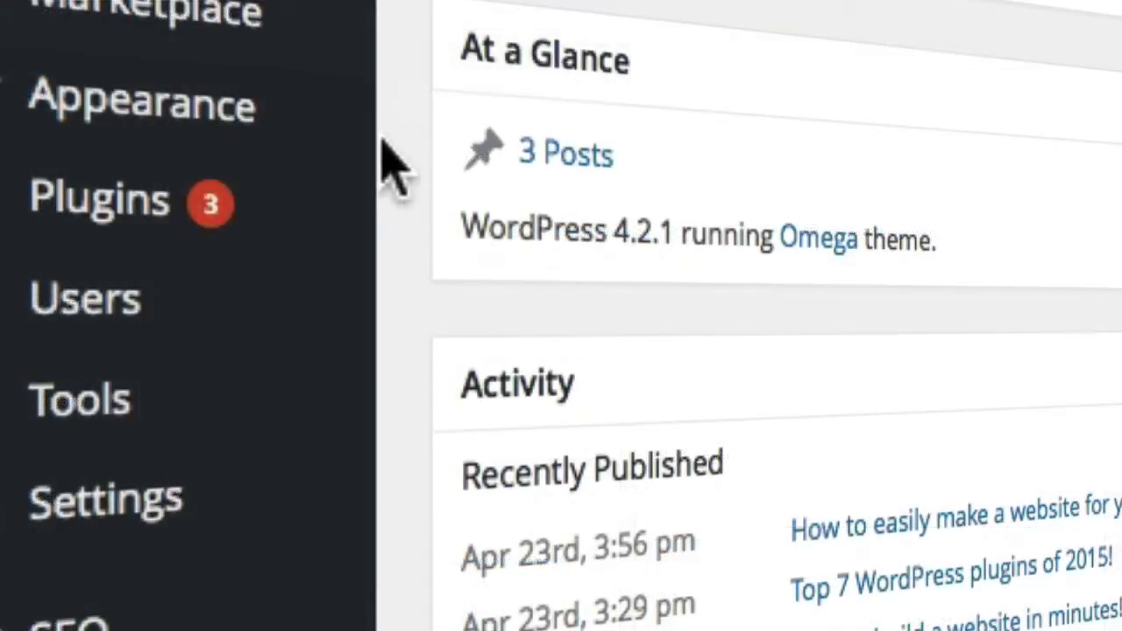
Show the Appearance submenu from the Dashboard's left admin menu
mouse_move(298, 132)
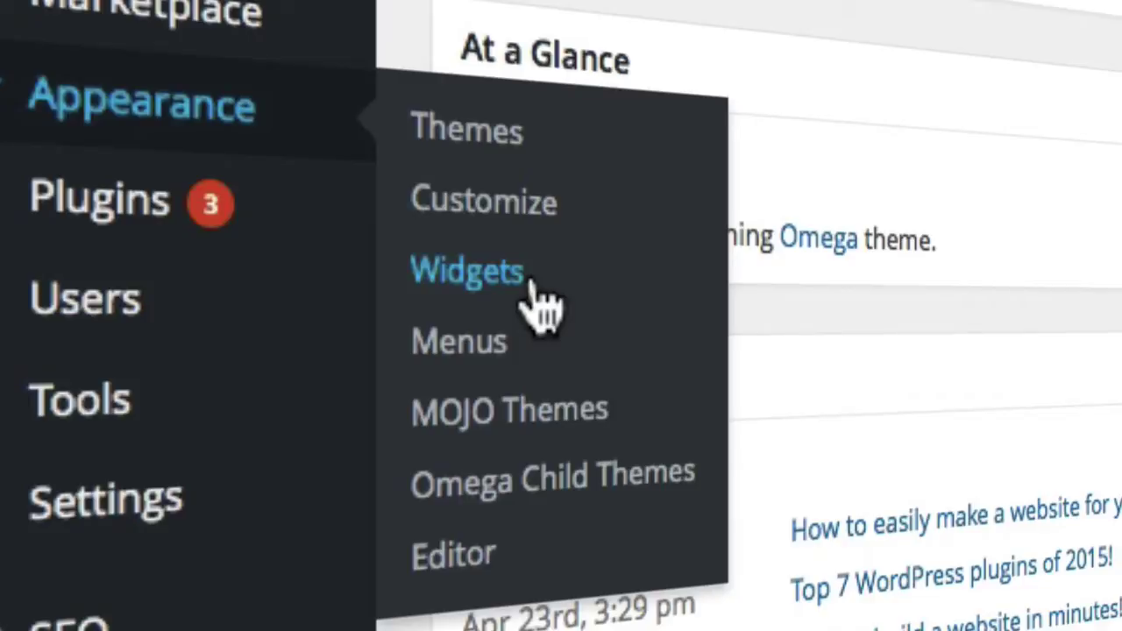
Title the WP Socializer widget 'Like my Facebook Page!', keep the Light colour scheme, and save
click(531, 283)
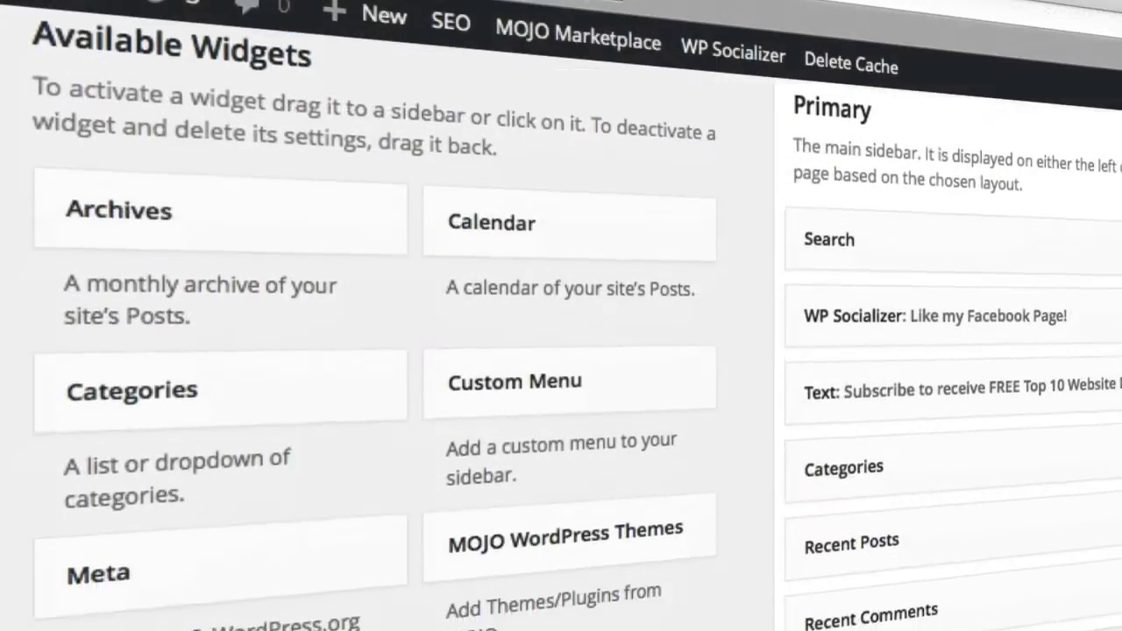
scroll(561, 350, down, 4)
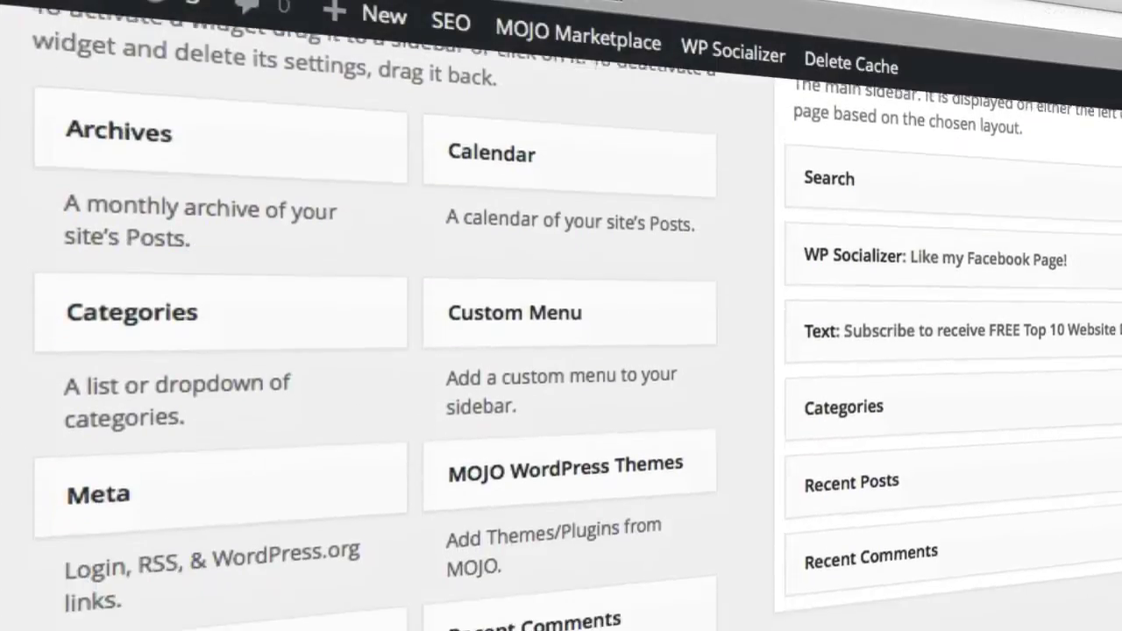
scroll(561, 350, down, 3)
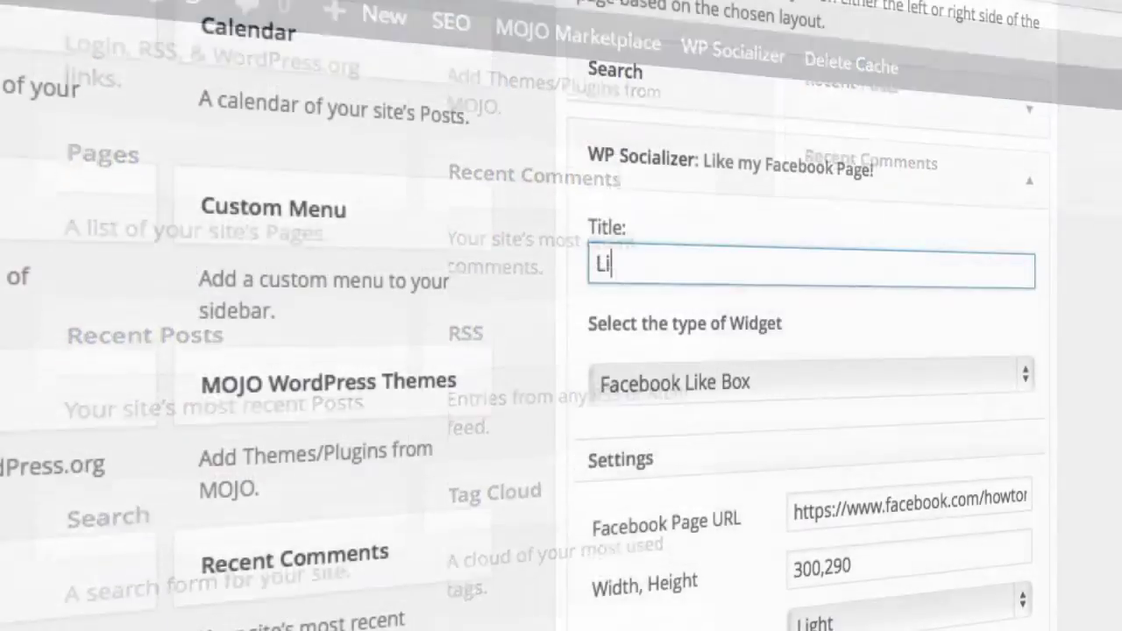
text(ke my )
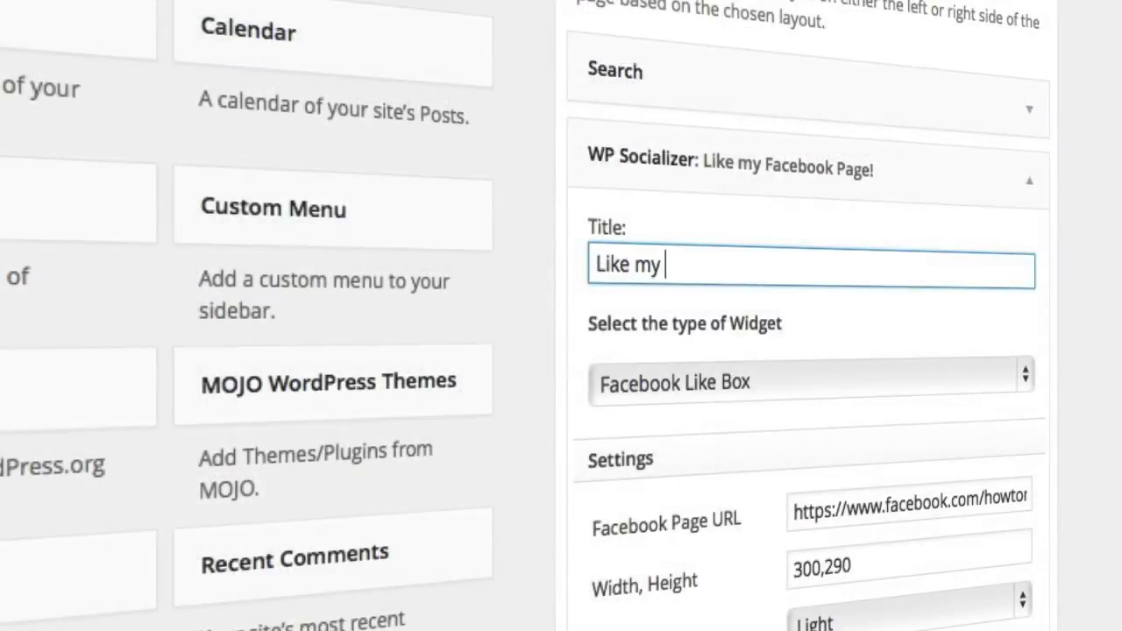
text(Facebook Page)
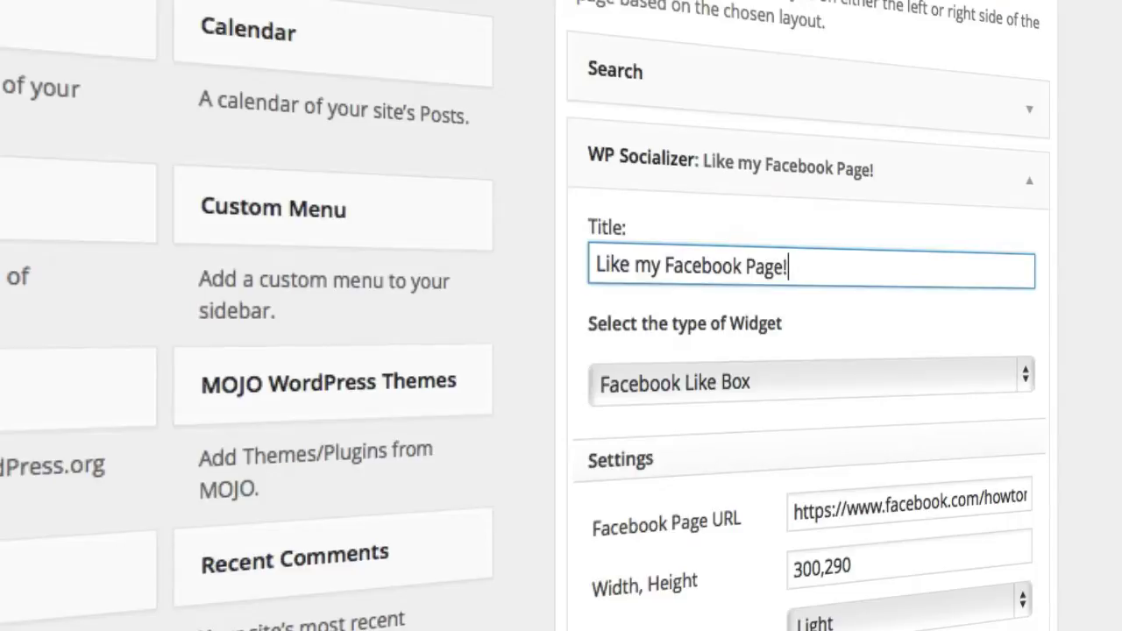
text(!)
scroll(561, 351, down, 5)
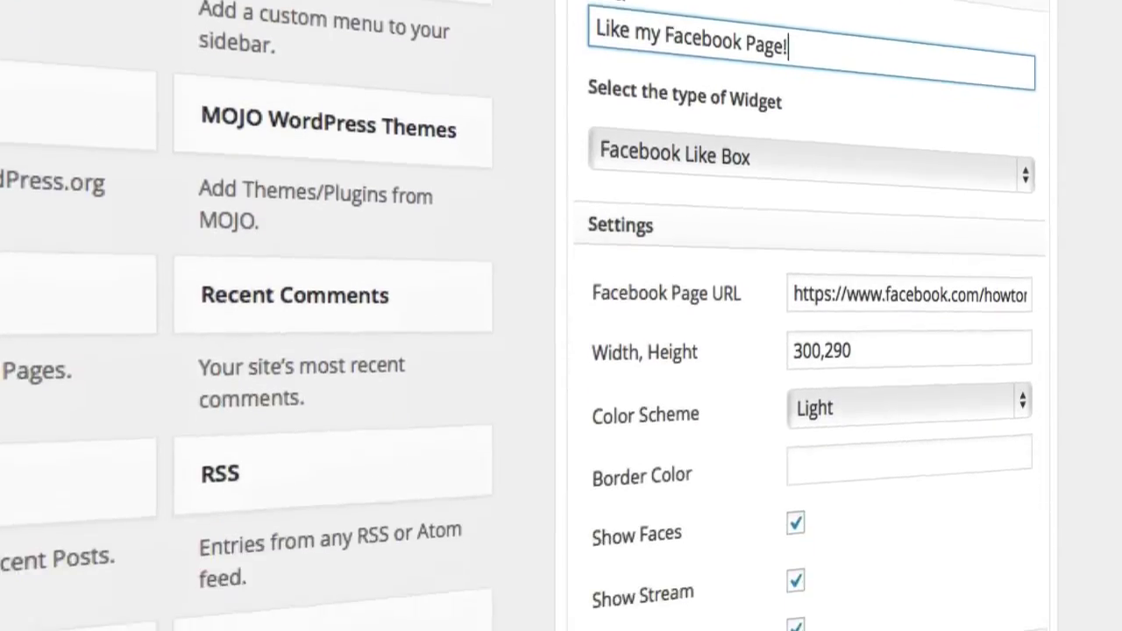
scroll(774, 311, down, 2)
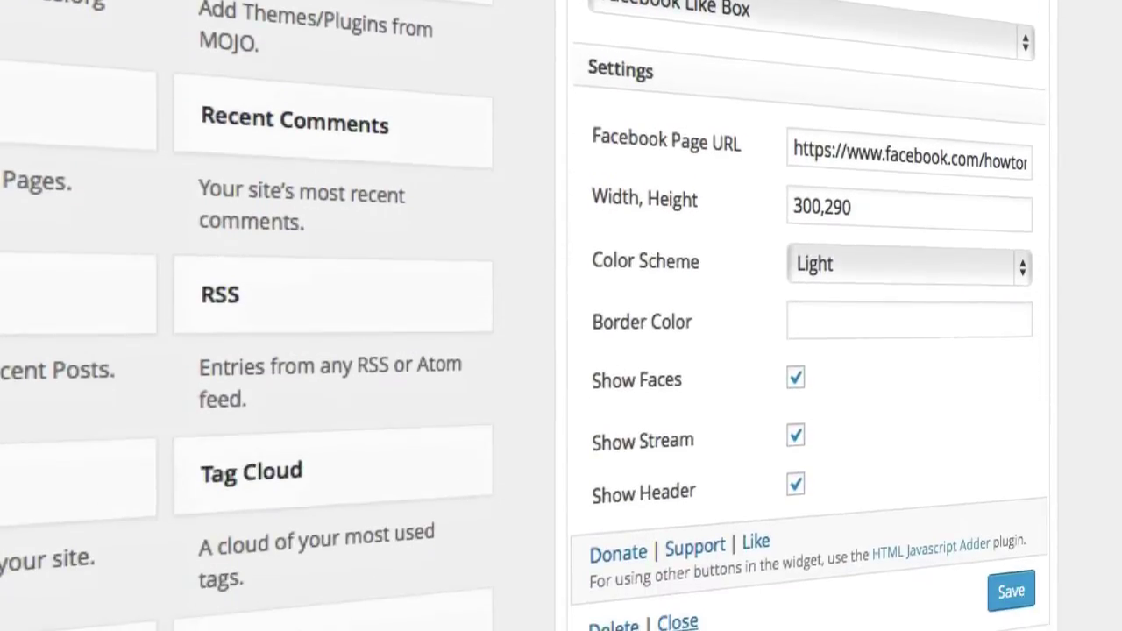
click(837, 268)
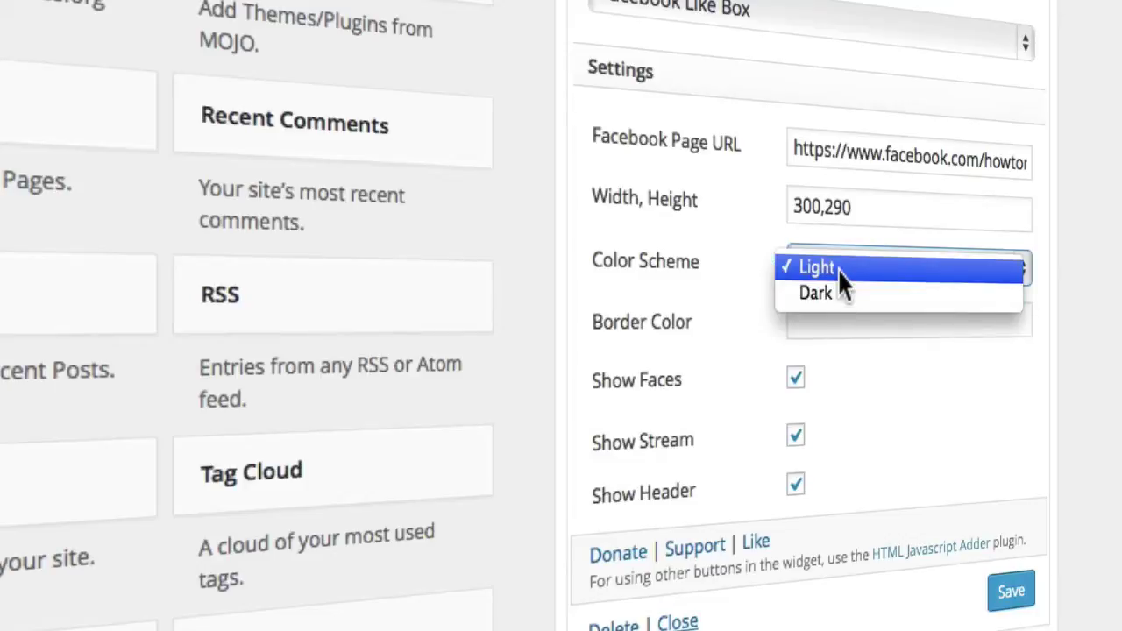
click(837, 269)
scroll(917, 396, down, 2)
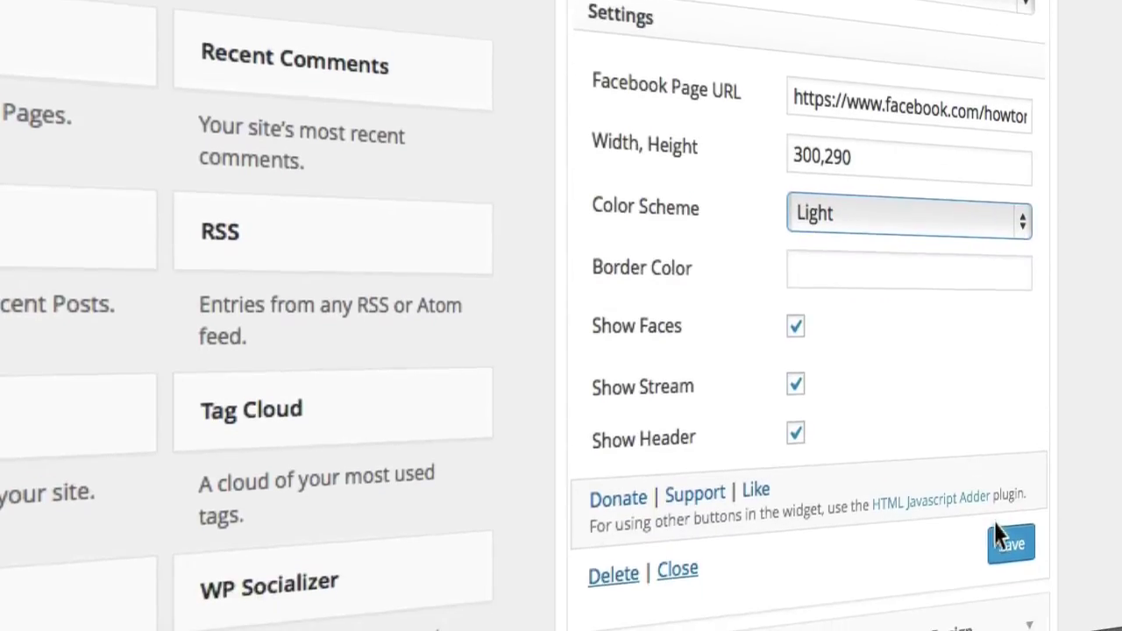
click(1009, 558)
Scroll through the live site's sidebar to review the Facebook box and subscribe form
scroll(561, 333, down, 5)
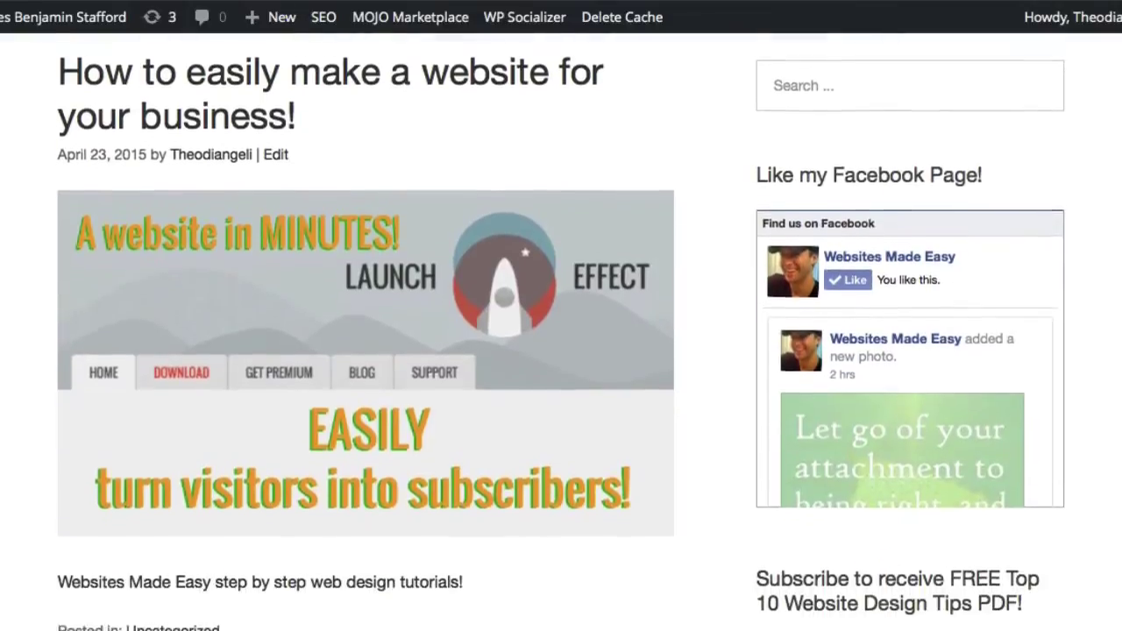
scroll(561, 333, down, 5)
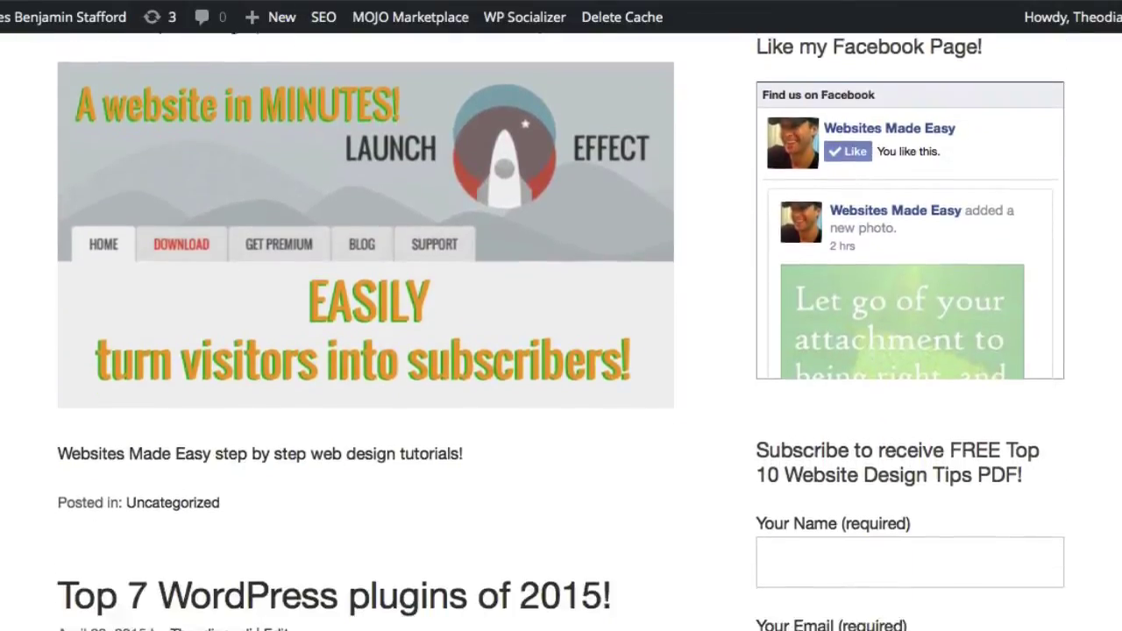
scroll(560, 333, down, 4)
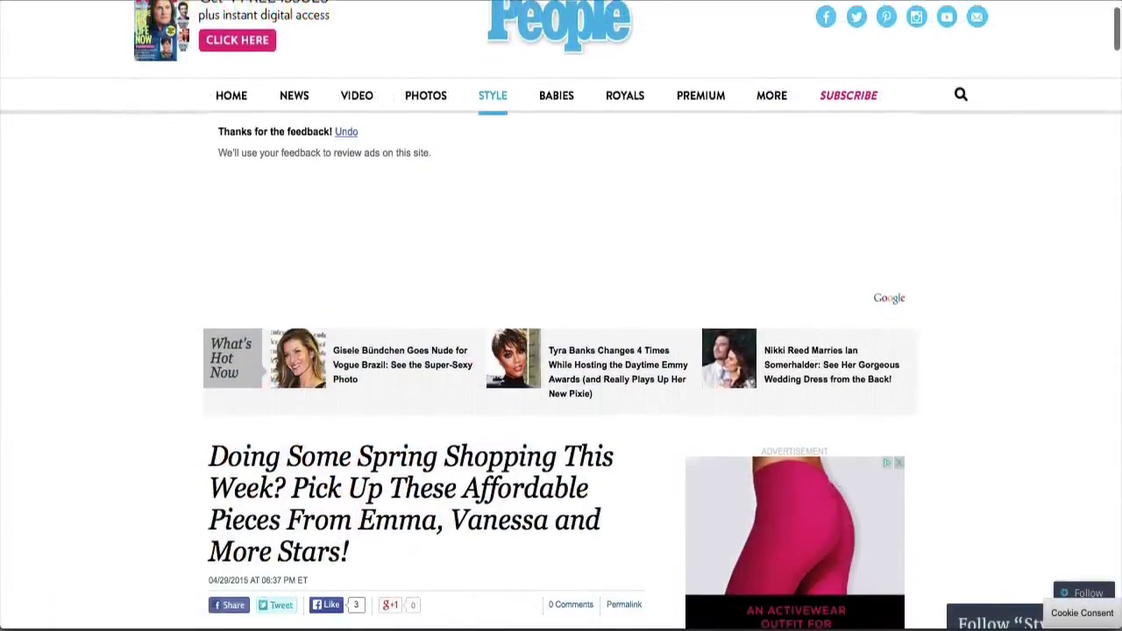
scroll(561, 351, down, 5)
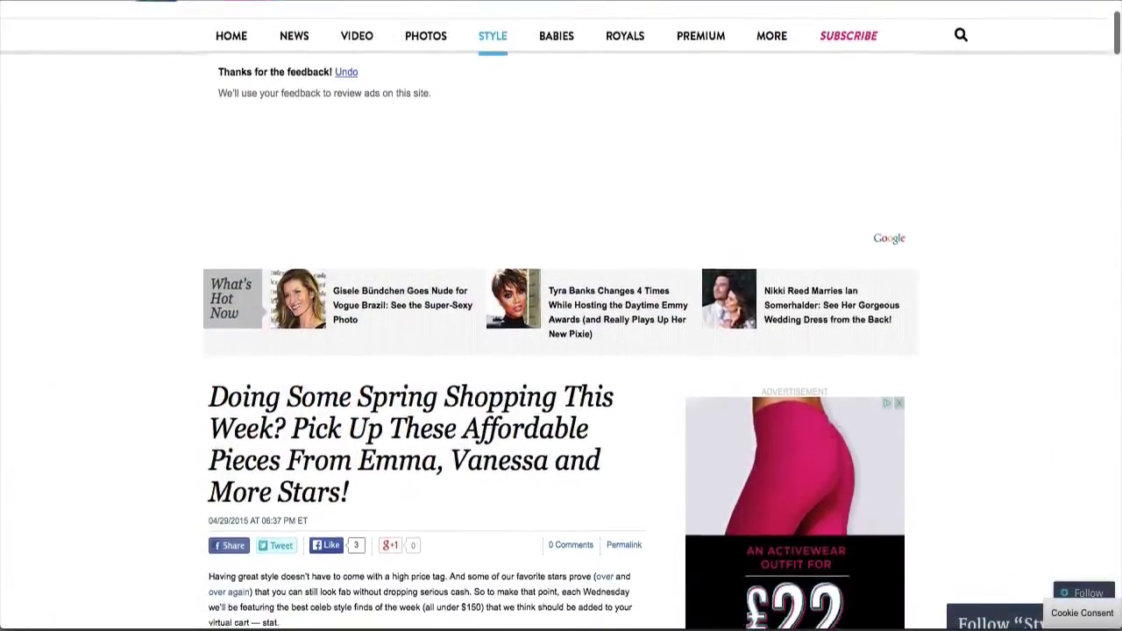
scroll(561, 350, down, 6)
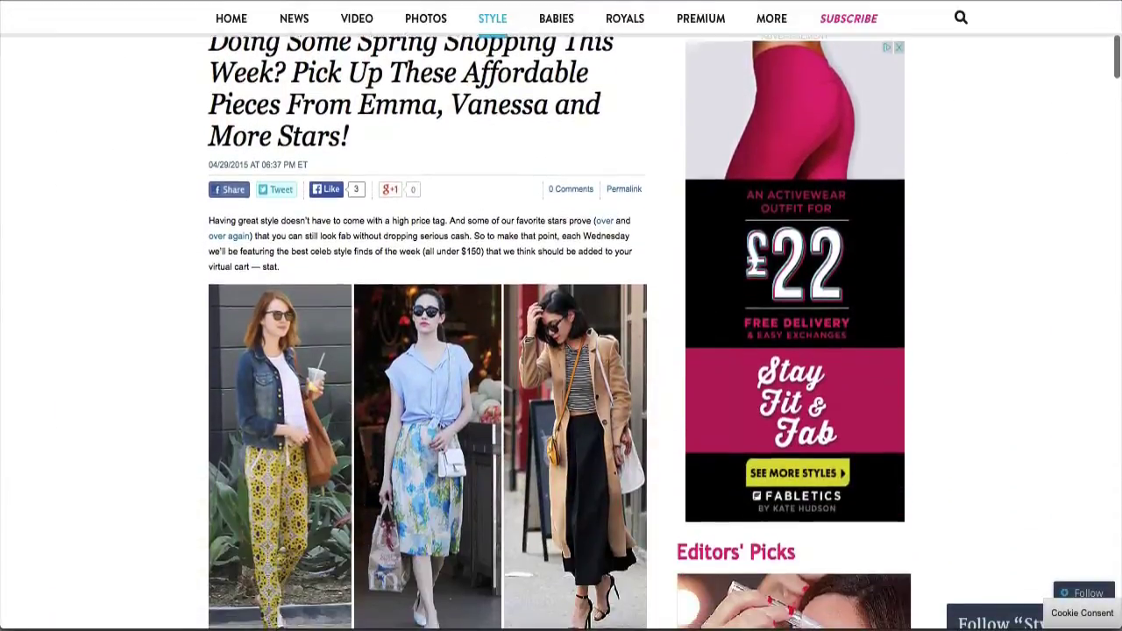
scroll(561, 351, down, 4)
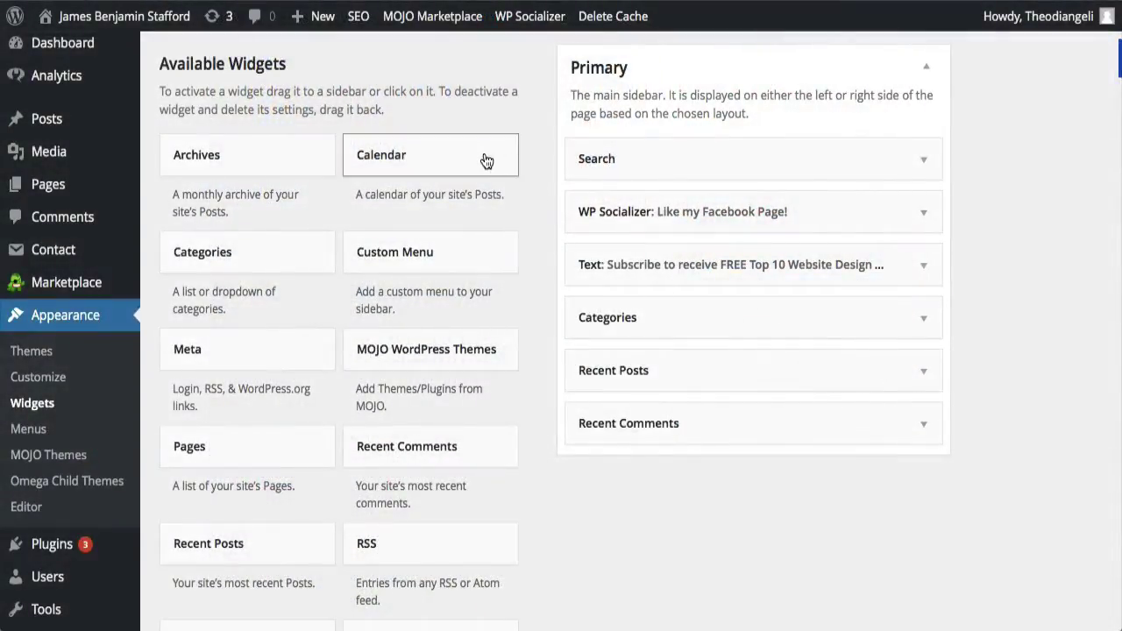
drag(487, 161, 704, 262)
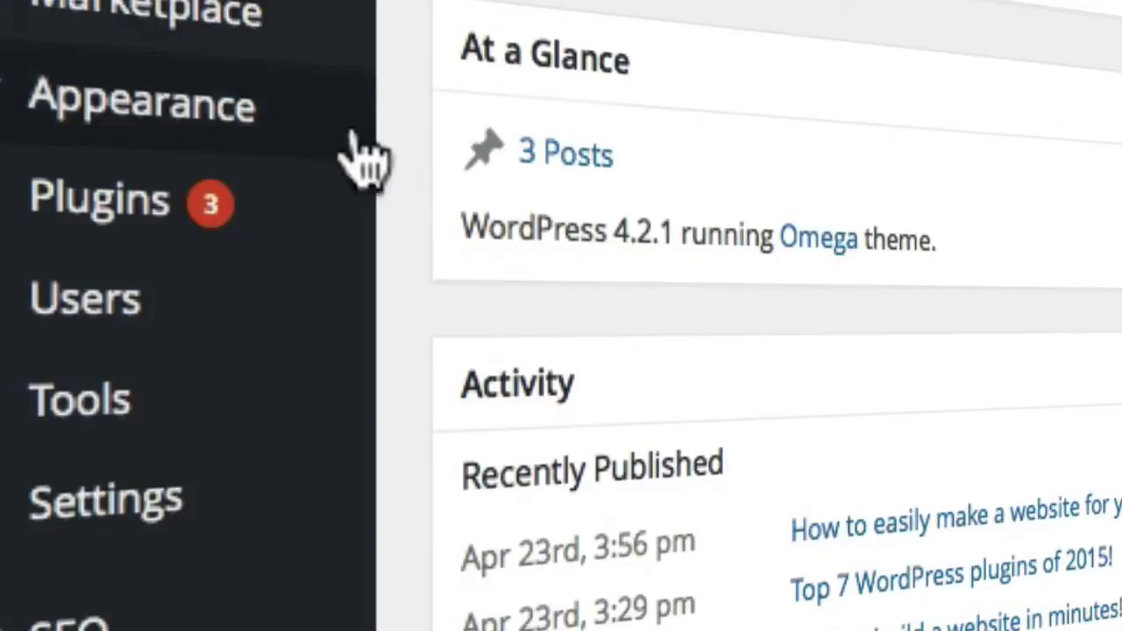
mouse_move(298, 136)
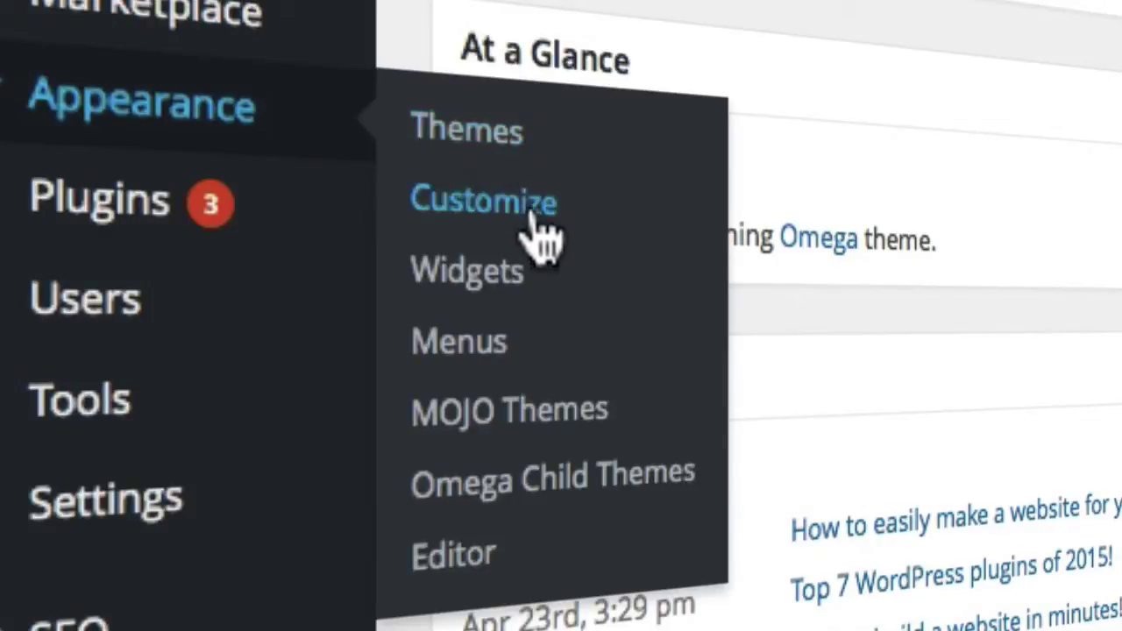
click(530, 278)
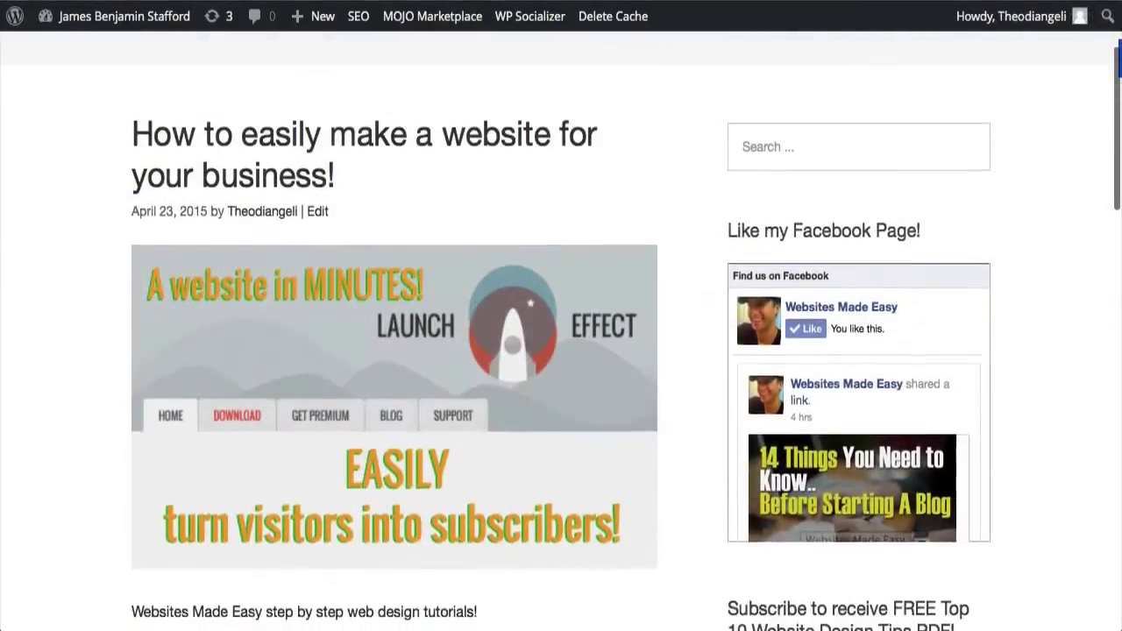
scroll(561, 350, down, 2)
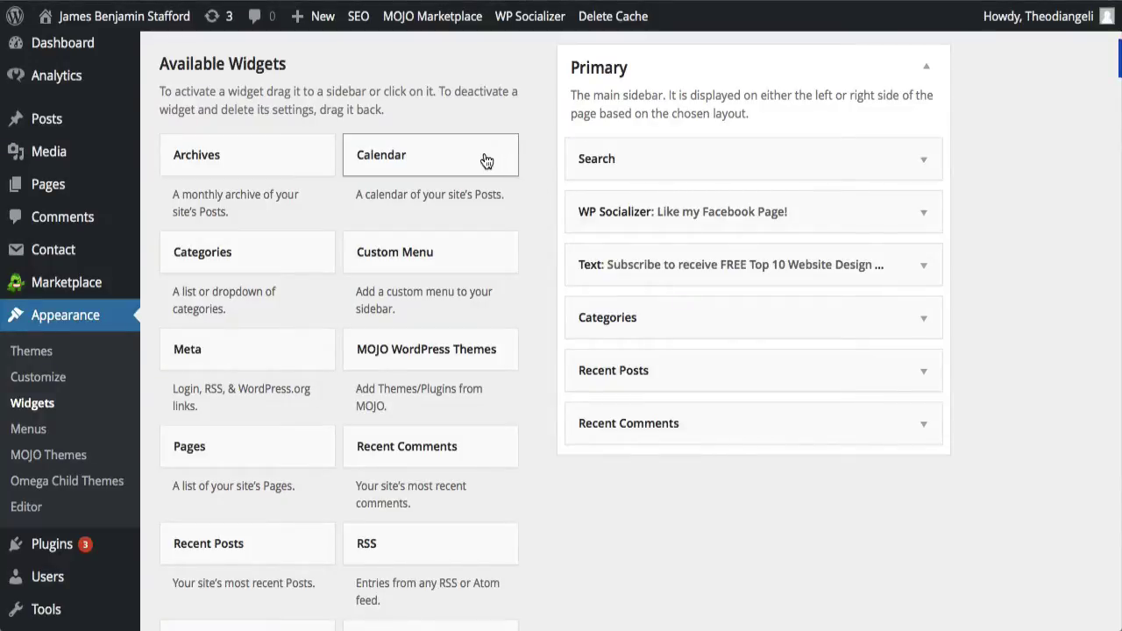
Add a Calendar widget below WP Socializer in Primary, titled 'Latest Posts!'
drag(487, 161, 704, 262)
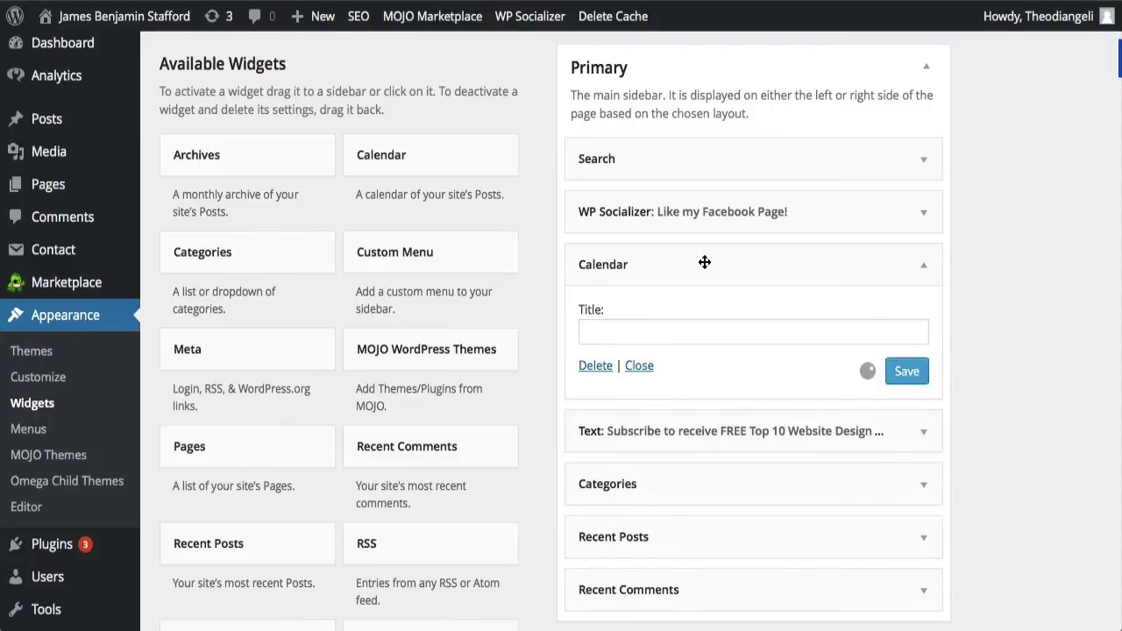
text(La)
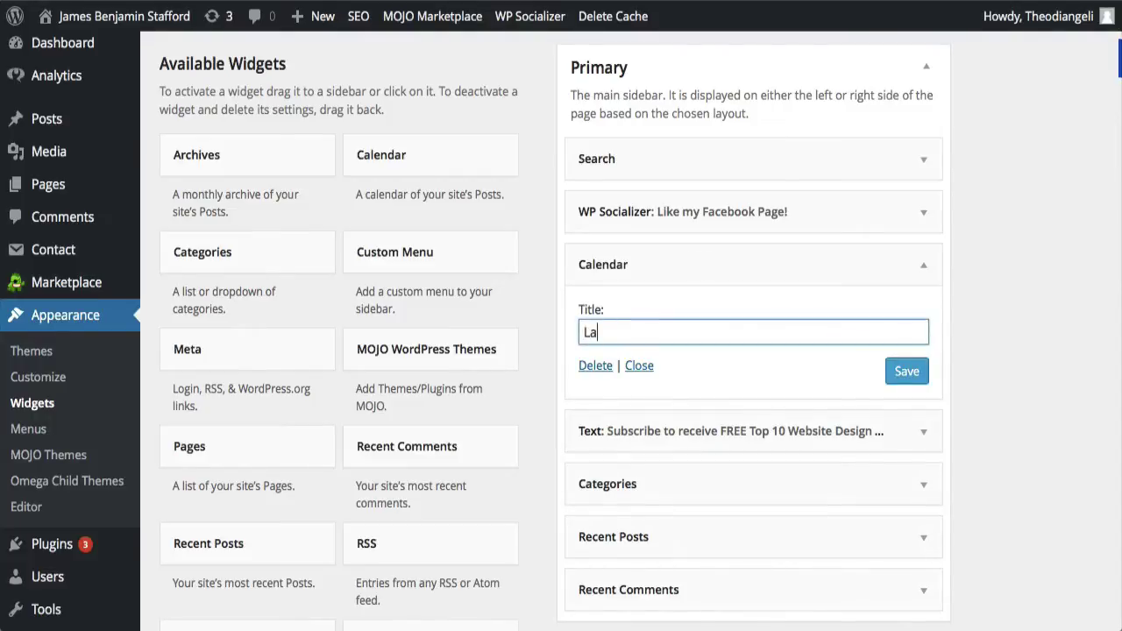
text(test Posts!)
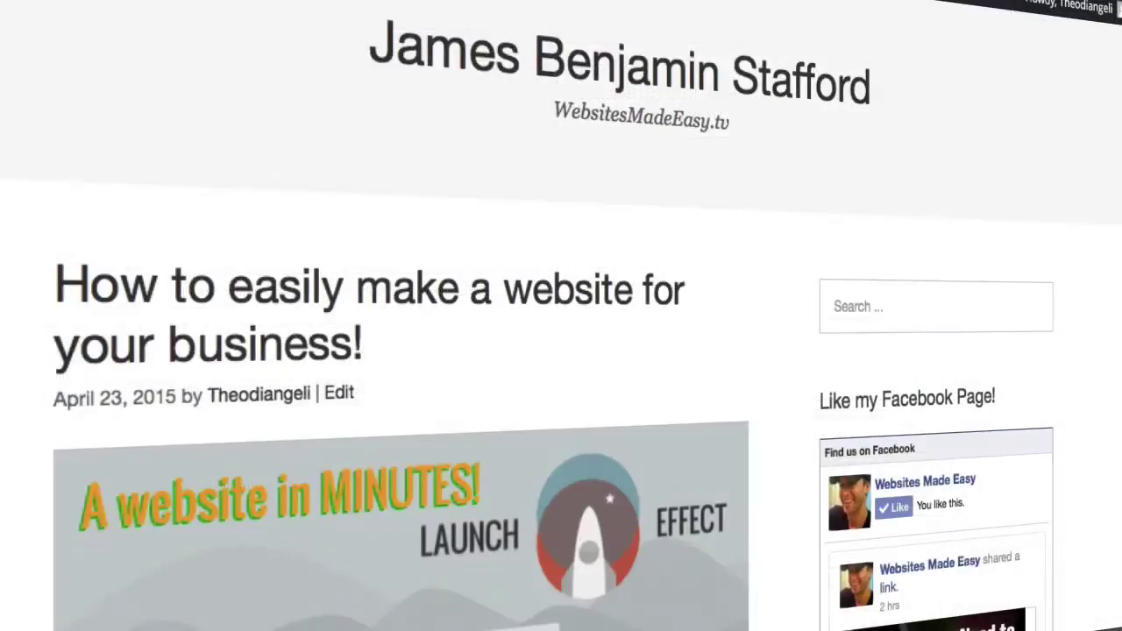
scroll(552, 351, down, 10)
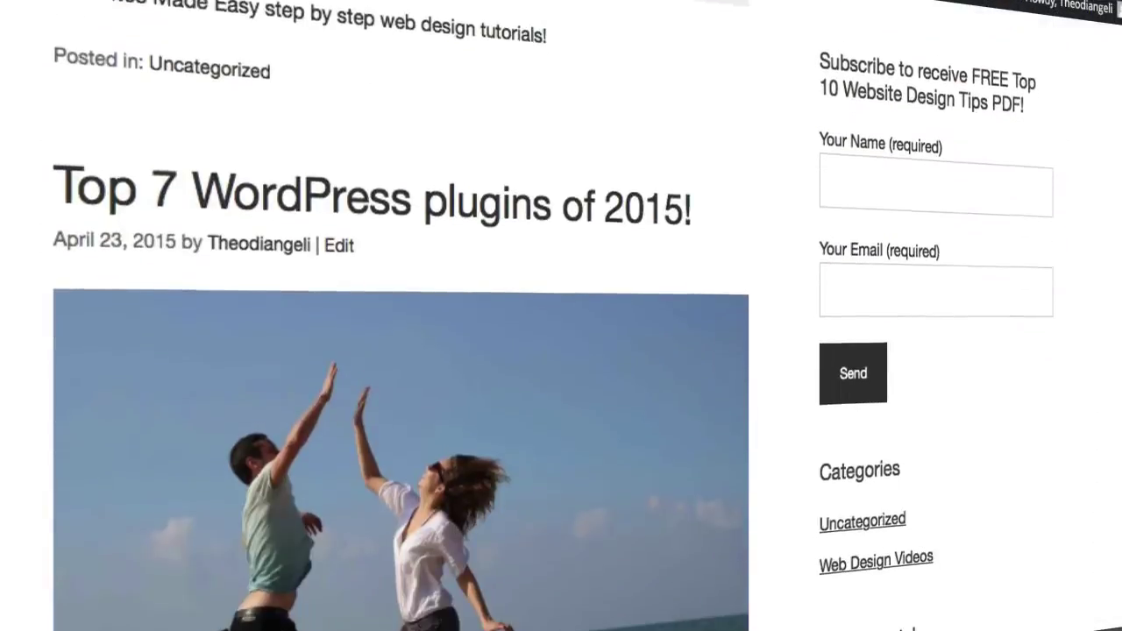
scroll(553, 351, down, 5)
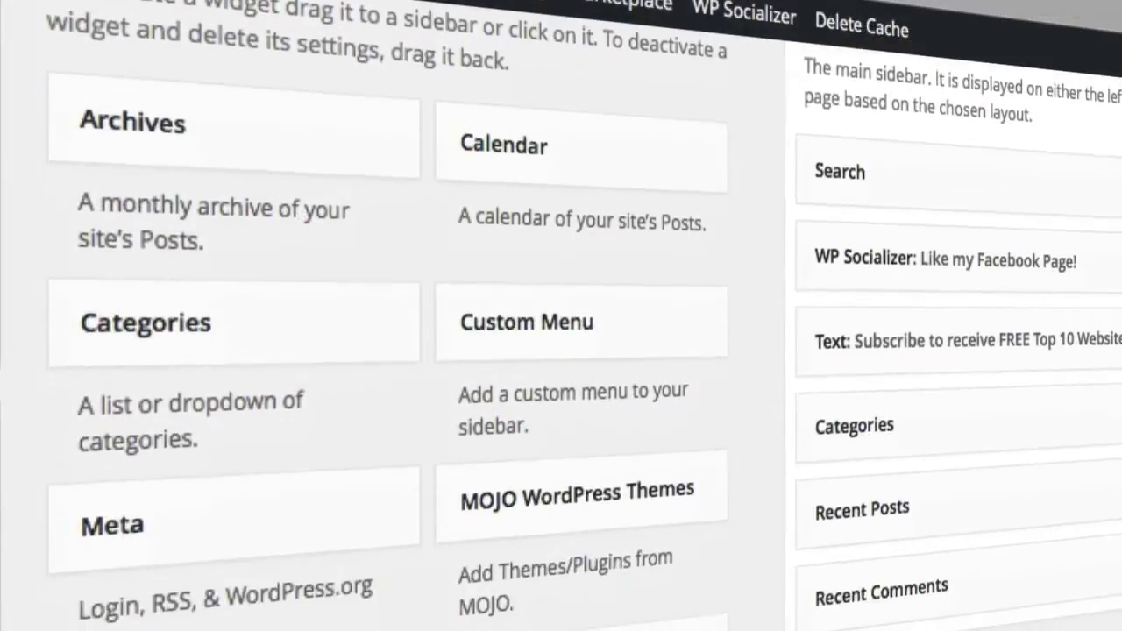
Scroll the live site to check the sidebar calendar above Recent Posts
scroll(561, 351, down, 5)
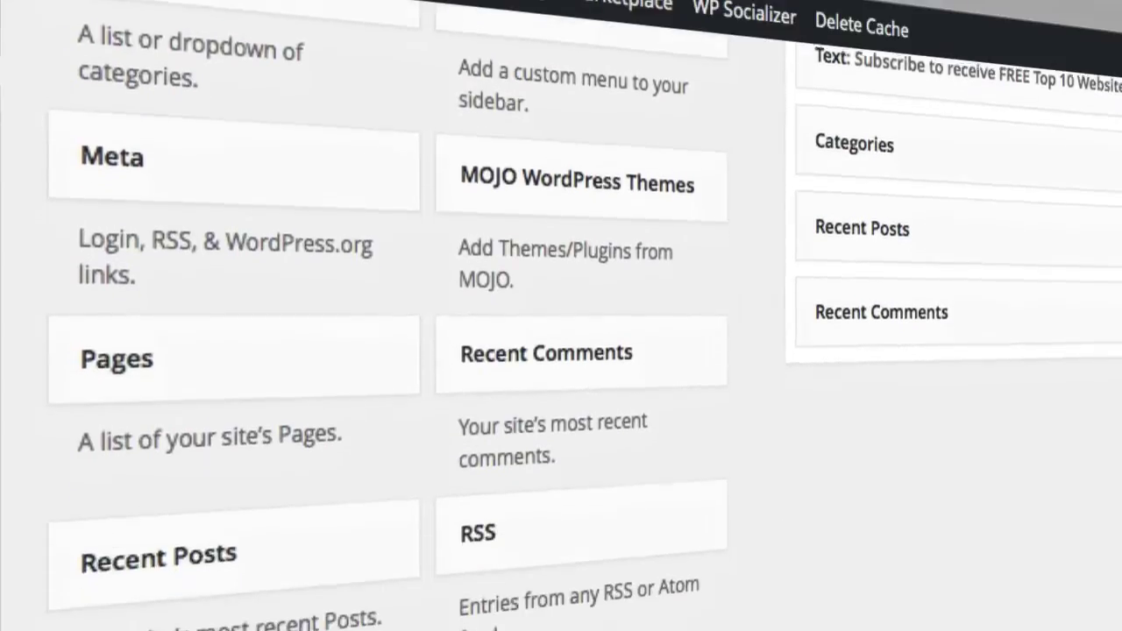
scroll(561, 351, down, 3)
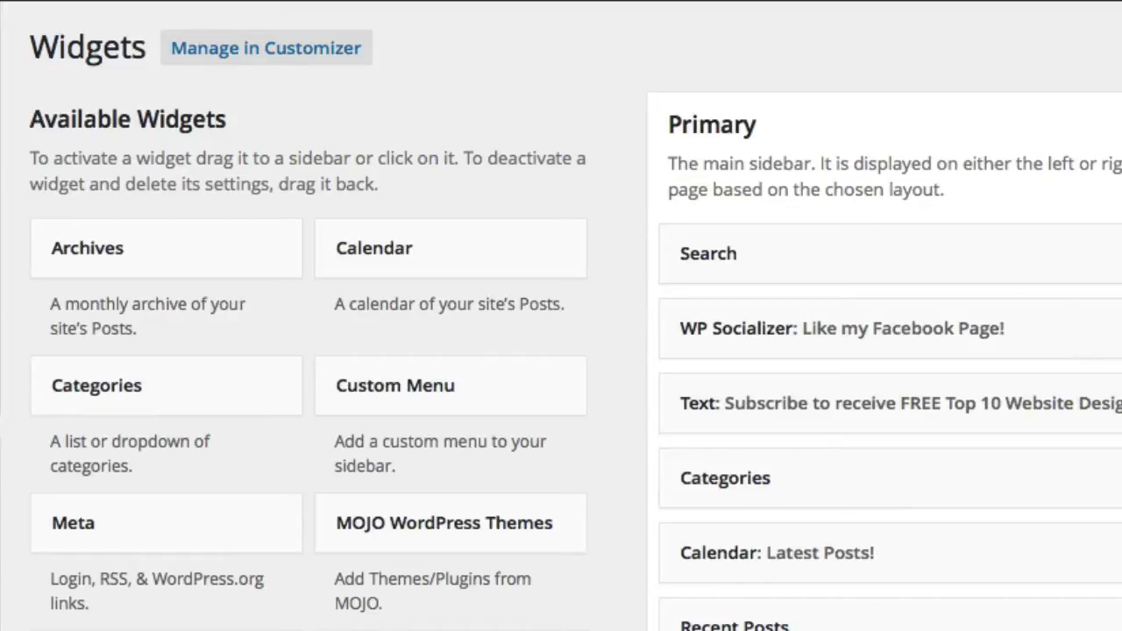
scroll(561, 351, down, 3)
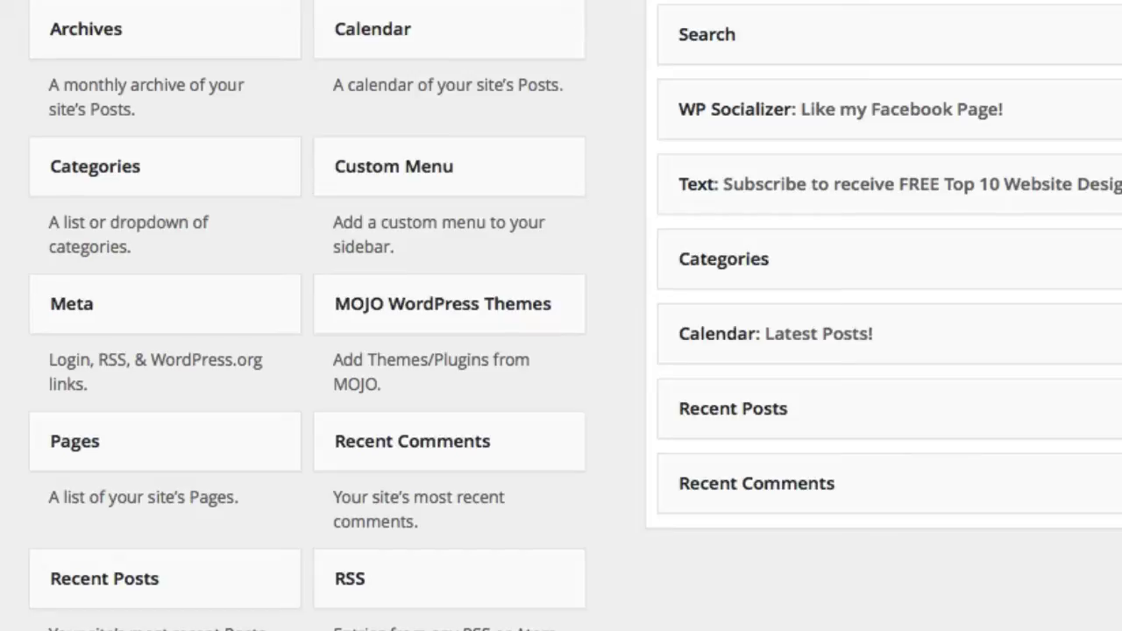
scroll(561, 315, up, 2)
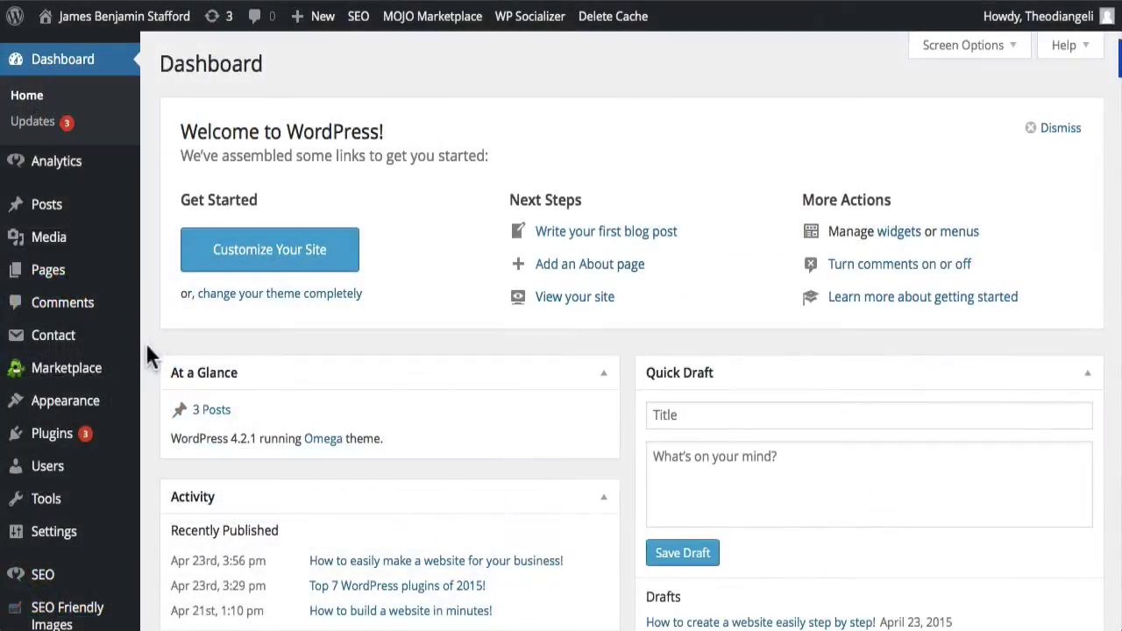
Return to the Dashboard and show the Appearance flyout with Widgets
scroll(146, 346, down, 2)
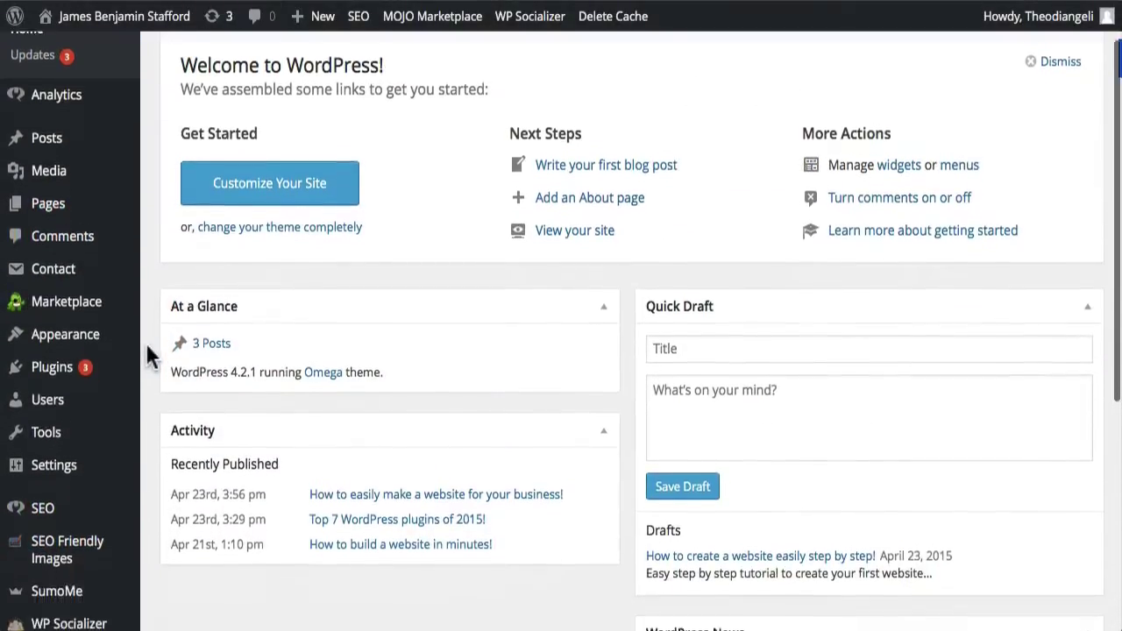
scroll(146, 349, down, 2)
mouse_move(101, 583)
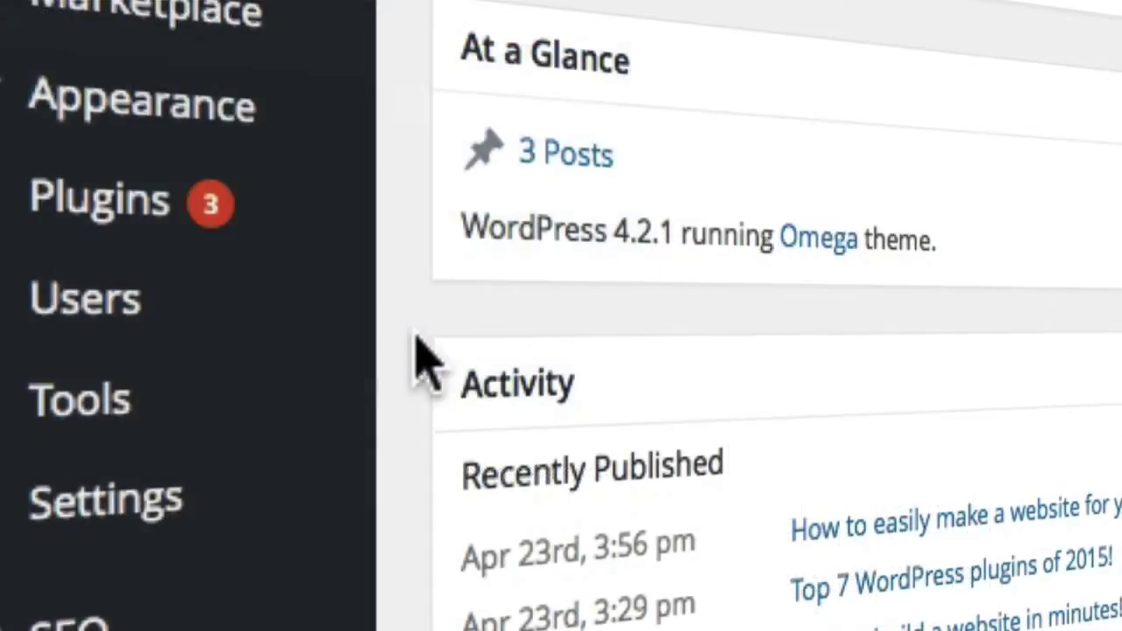
mouse_move(294, 131)
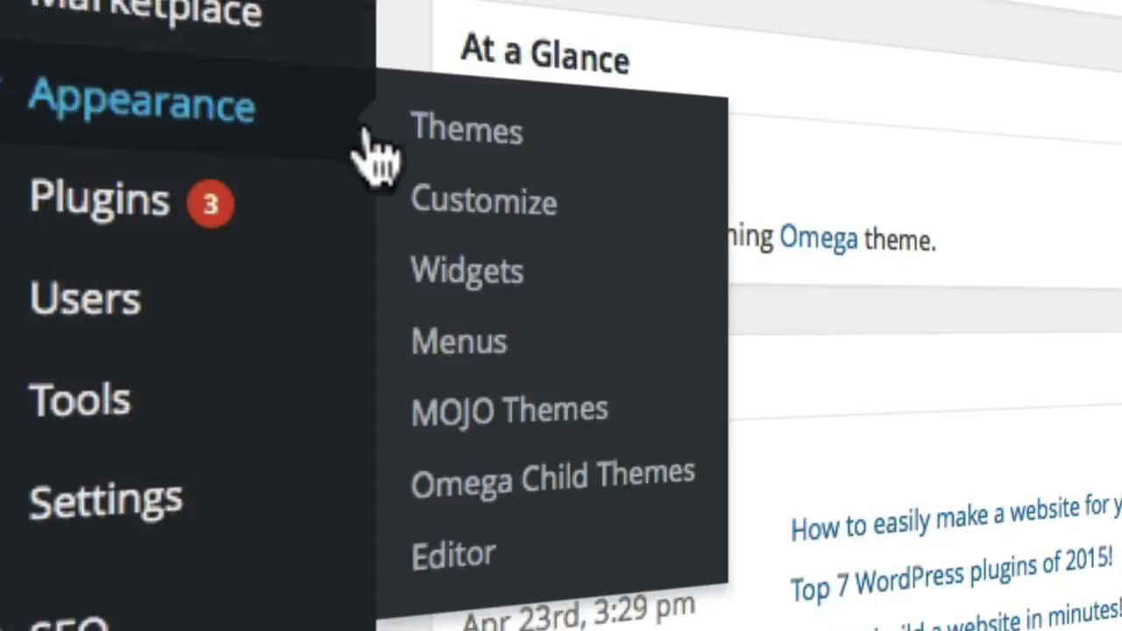
Title the Text widget 'Subscribe to receive FREE Top 10 Website Design Tips PDF!'
click(532, 284)
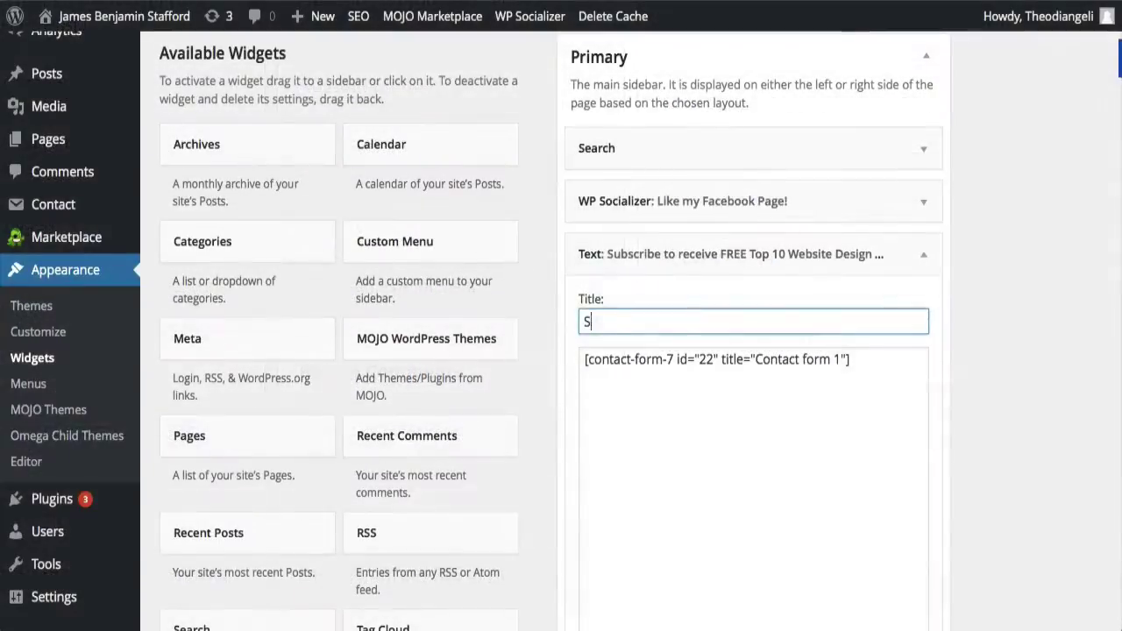
text(ubscribe to re)
text(ceive FREE Top 10 Website Design Tips PDF!)
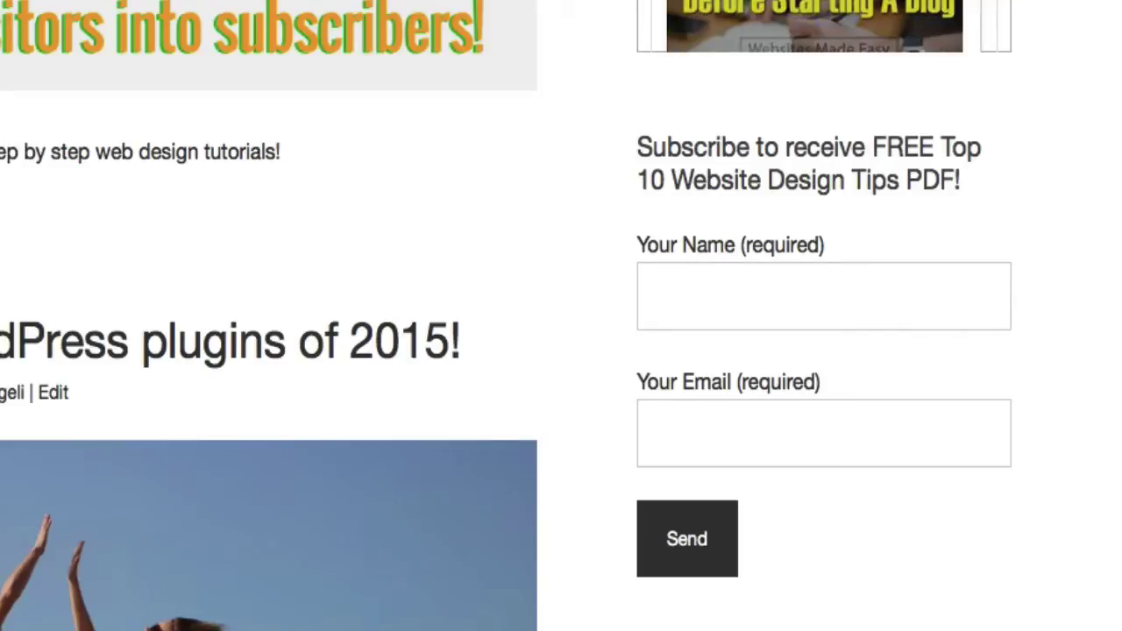
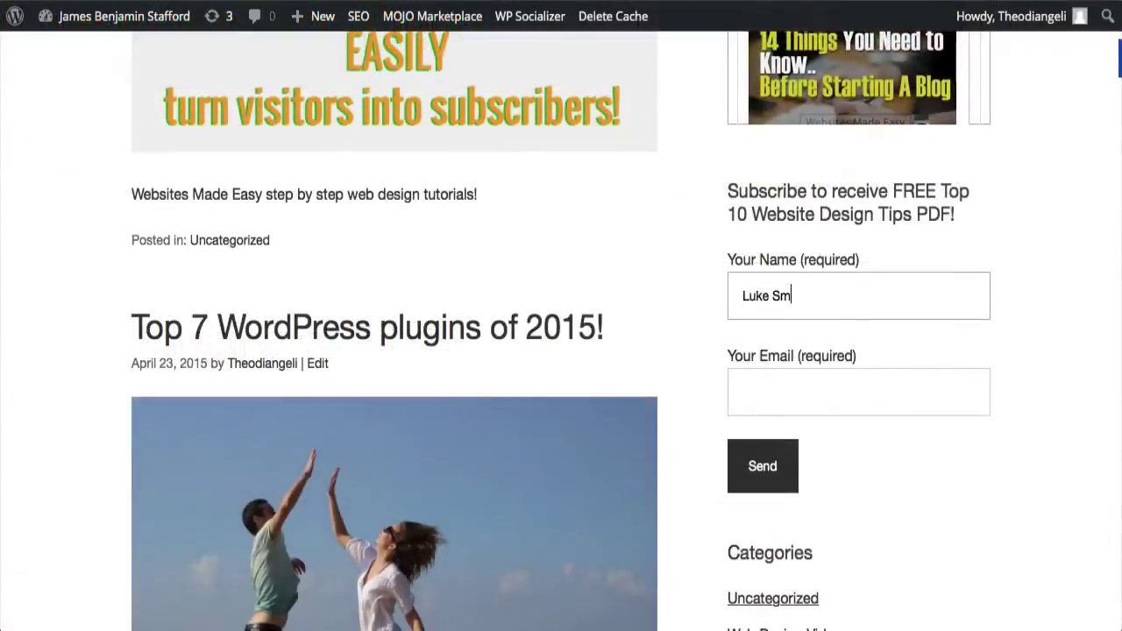
Send a test sign-up through the subscribe form with a subscriber's name and e-mail
click(742, 393)
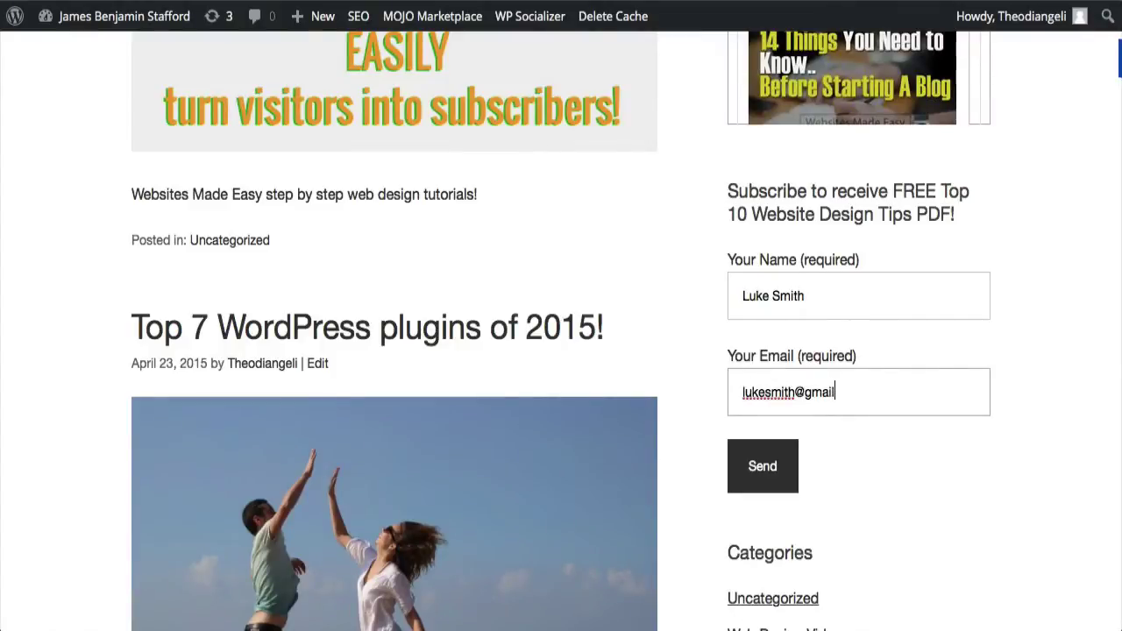
click(760, 471)
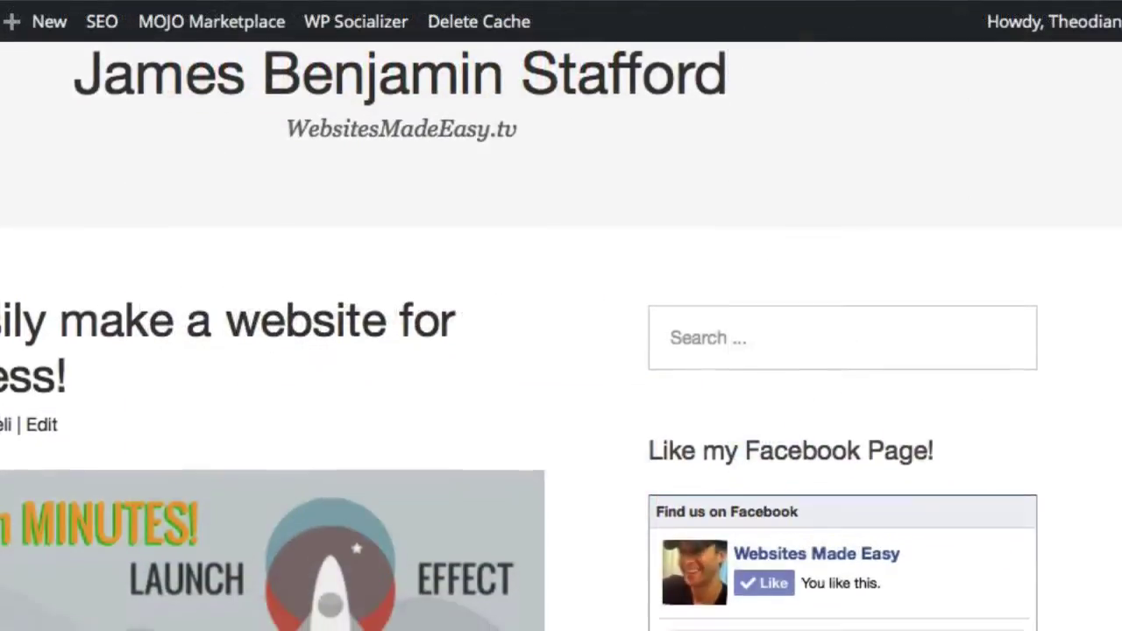
Scroll the live page to review the 'Like my Facebook Page!' box
scroll(561, 350, down, 3)
scroll(561, 351, down, 5)
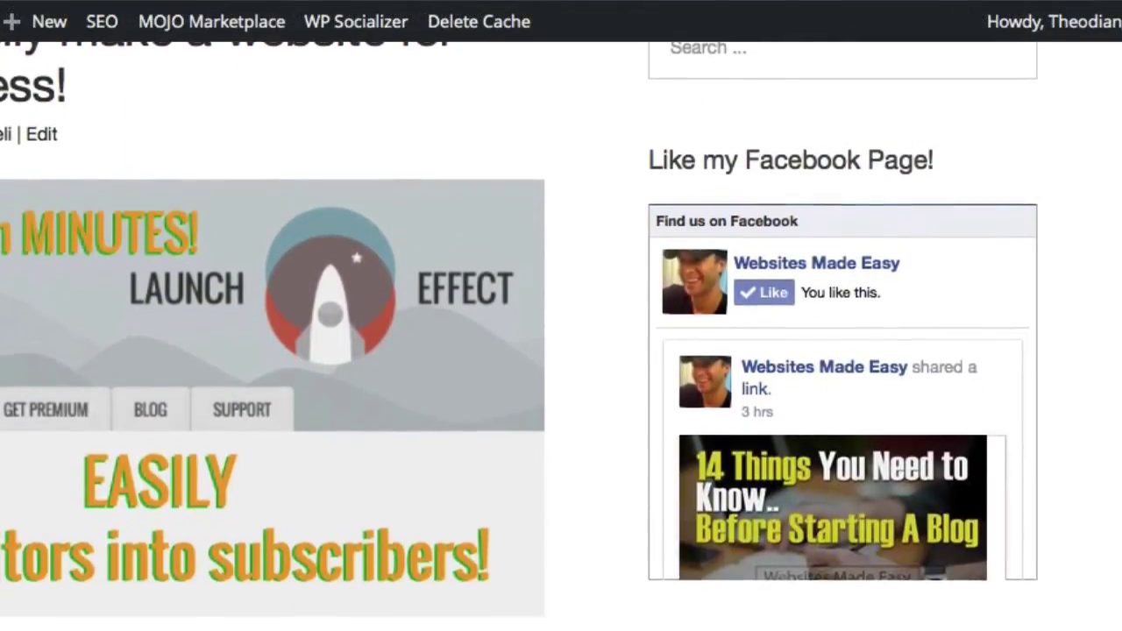
scroll(561, 351, down, 5)
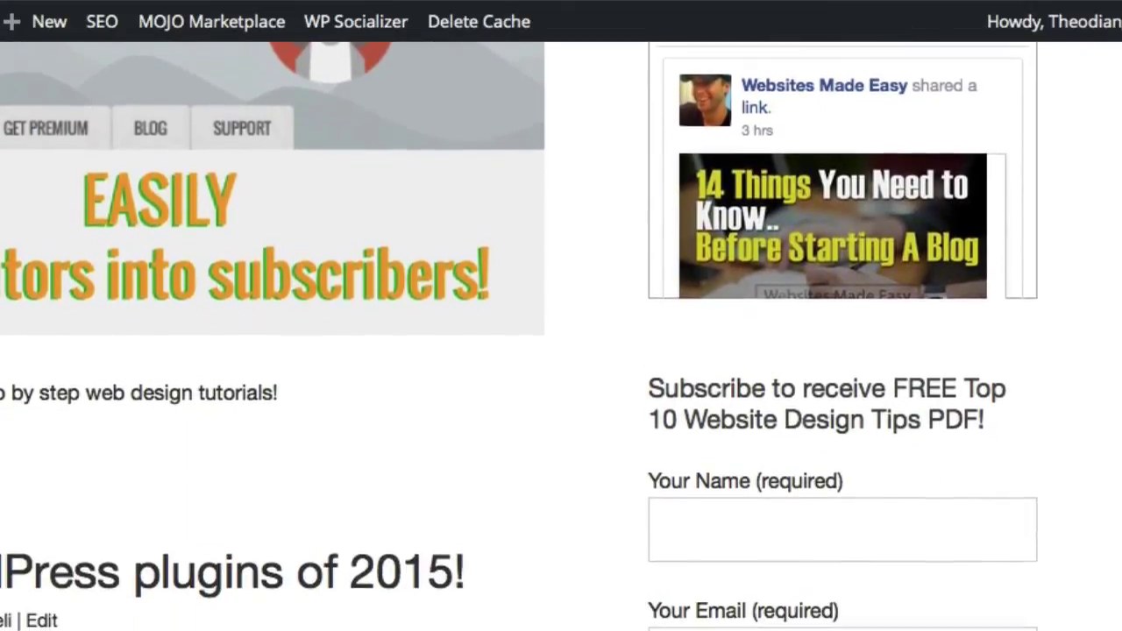
scroll(561, 351, down, 2)
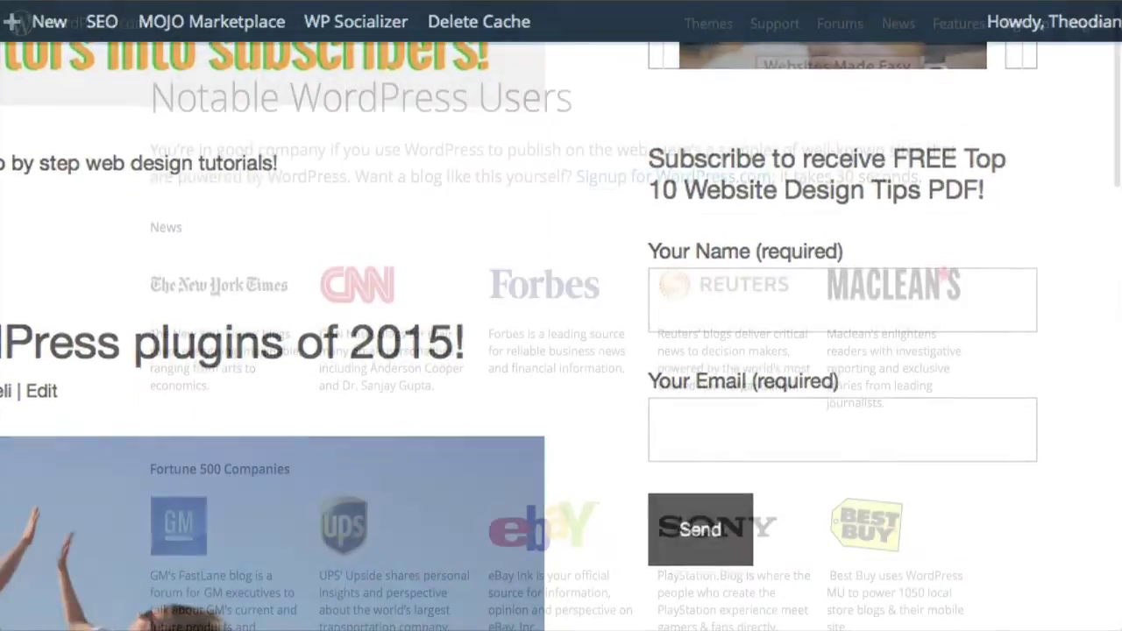